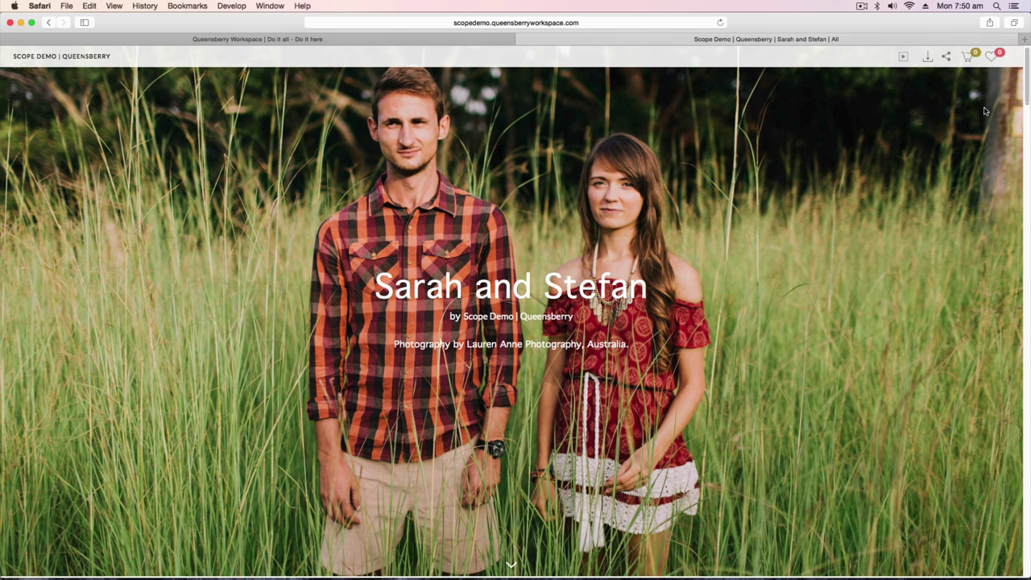
Scroll down past the cover image to the gallery's grid of couple-photo thumbnails.
scroll(983, 111, down, 5)
scroll(983, 111, down, 4)
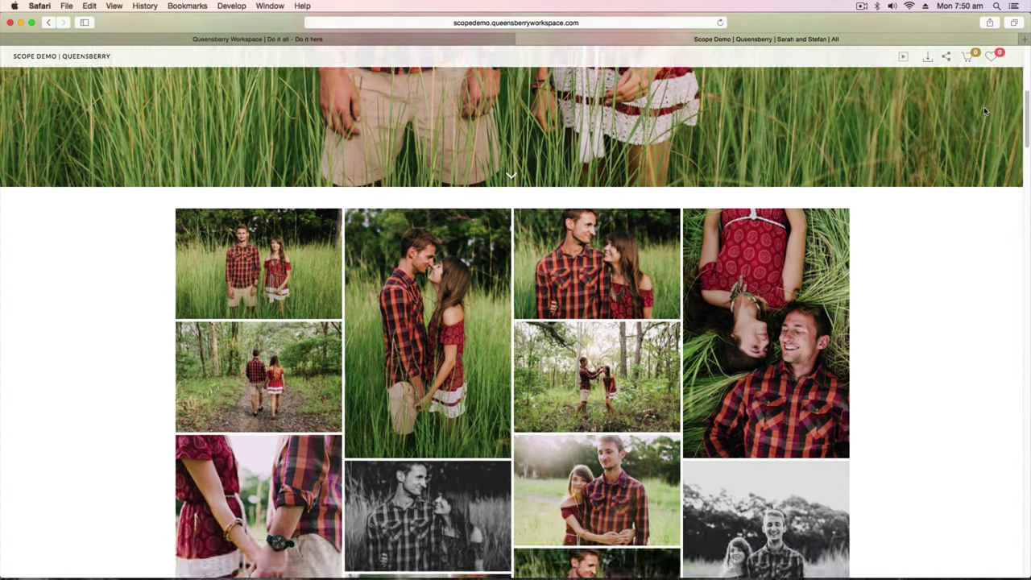
scroll(984, 110, down, 3)
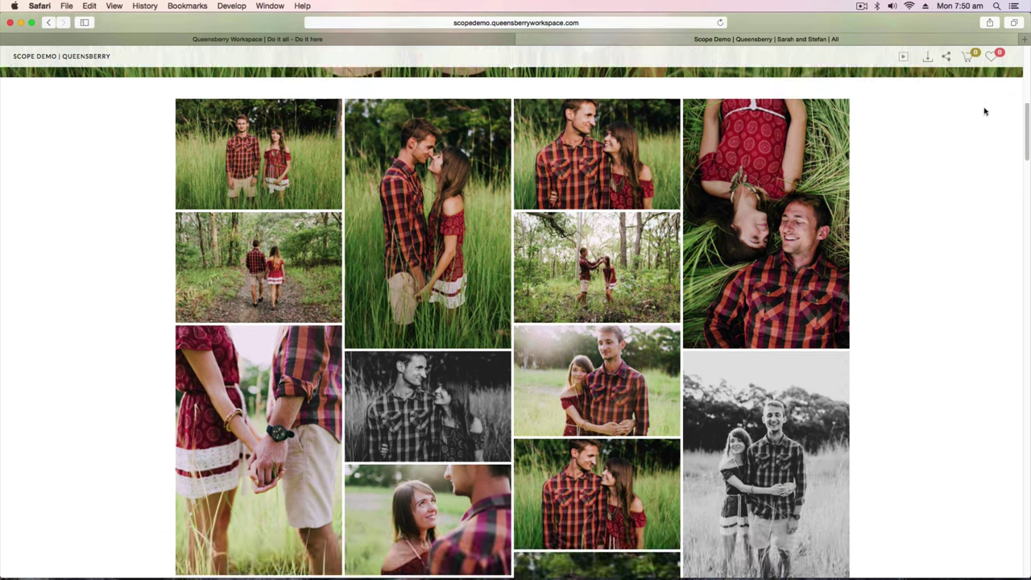
mouse_move(811, 141)
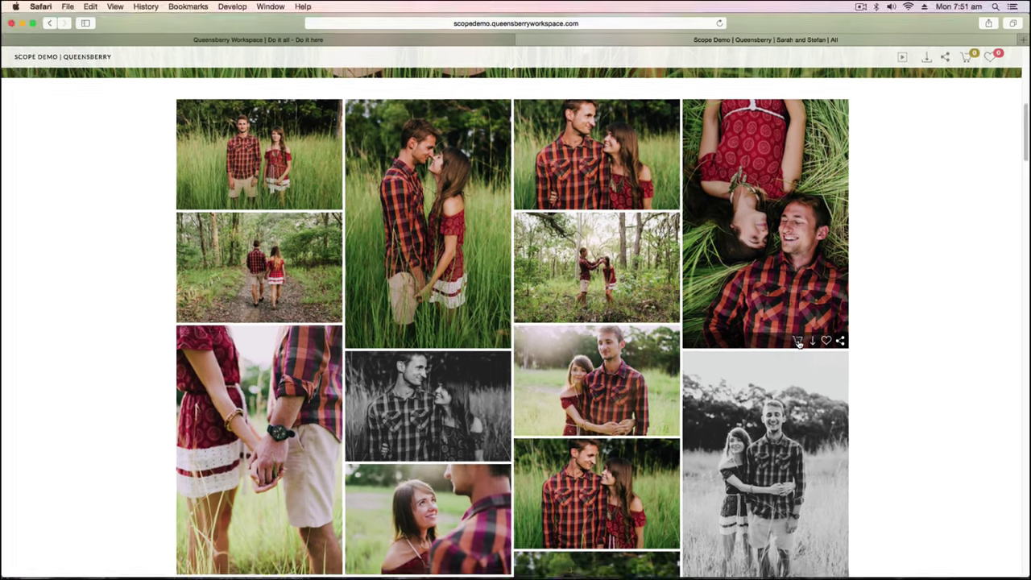
For the grass photo, choose New Zealand, browse the product tabs and add one 12x8 Fine Art print.
click(798, 343)
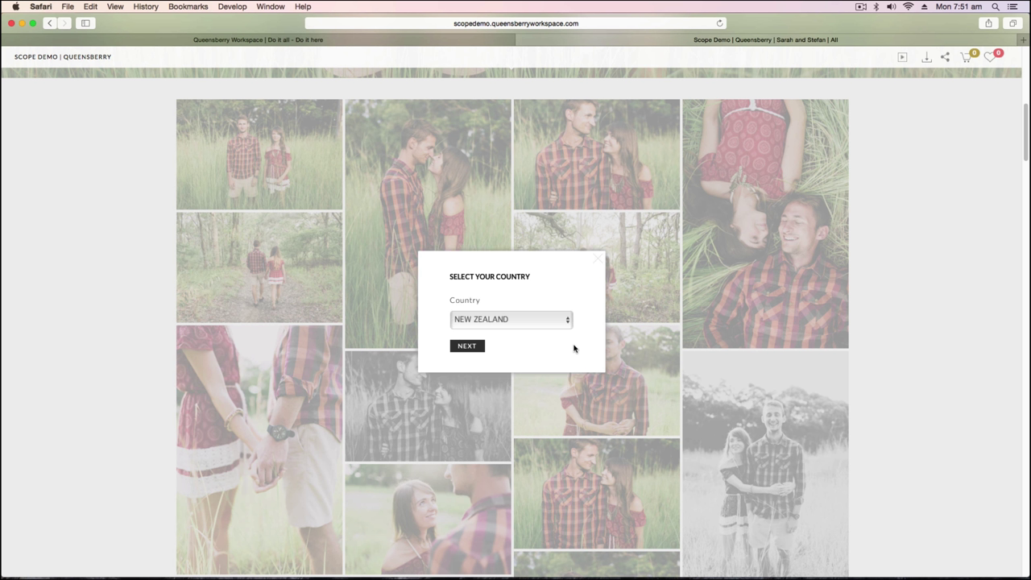
click(468, 345)
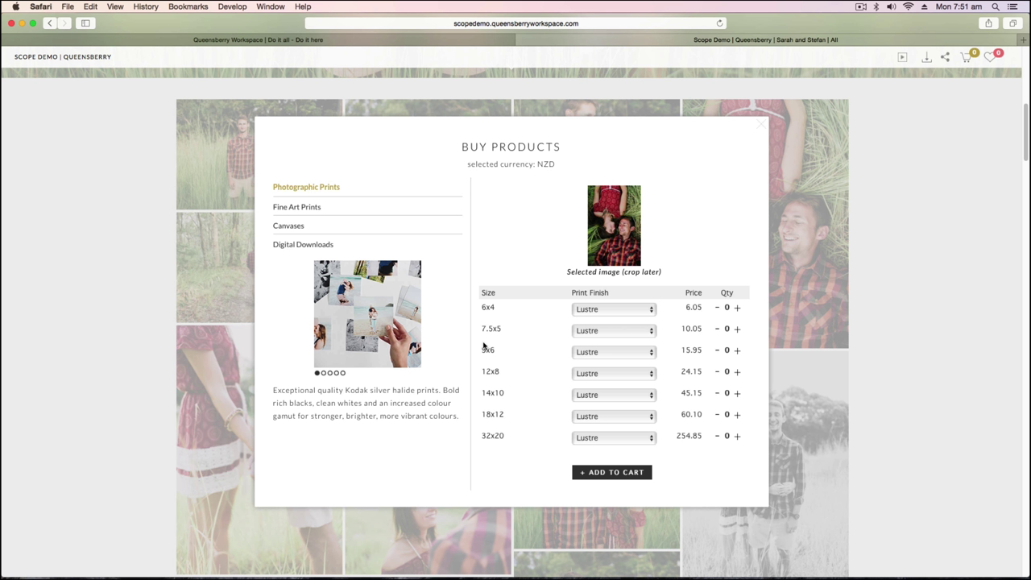
click(311, 211)
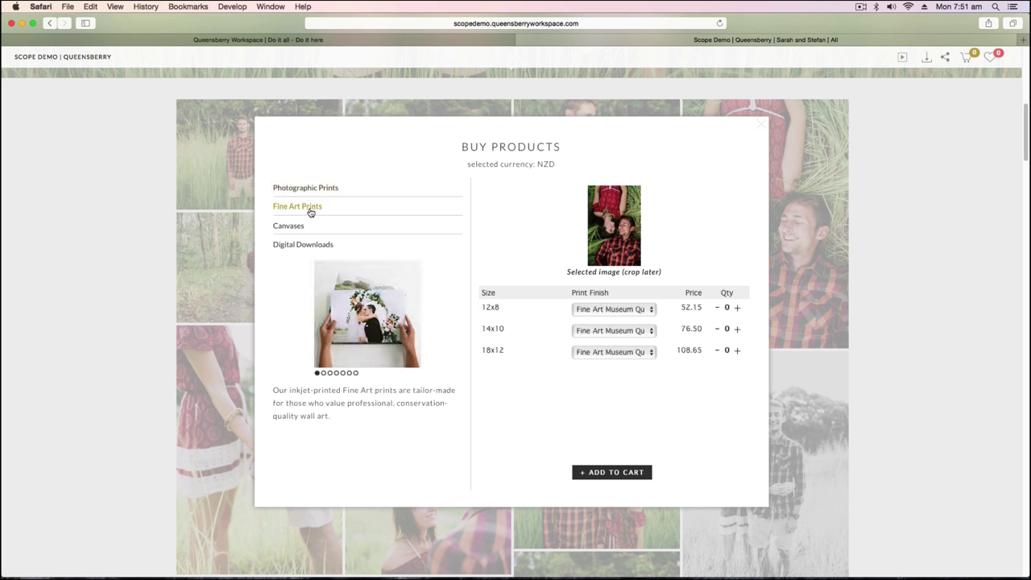
click(299, 226)
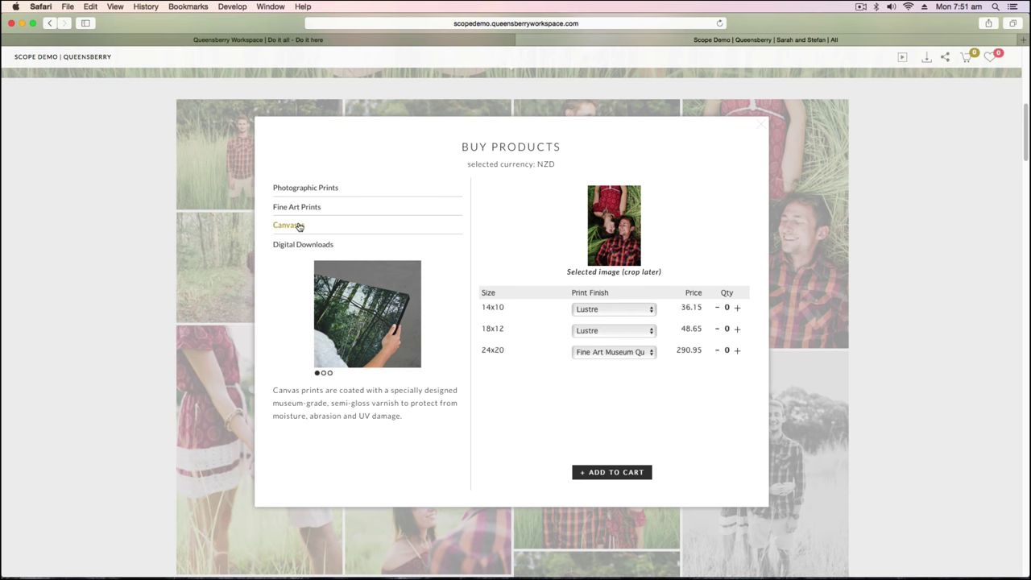
click(324, 372)
click(329, 373)
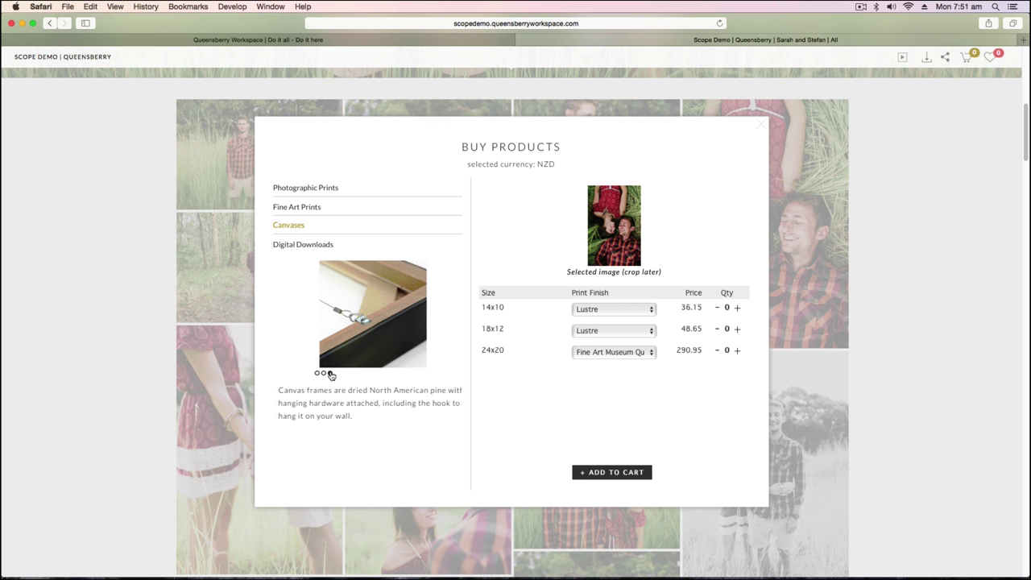
click(302, 208)
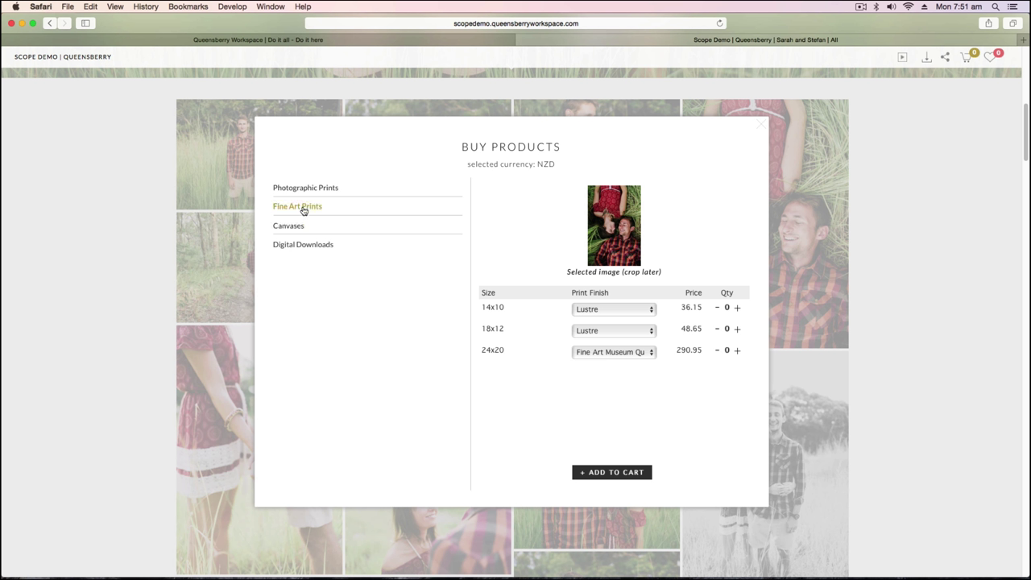
click(737, 308)
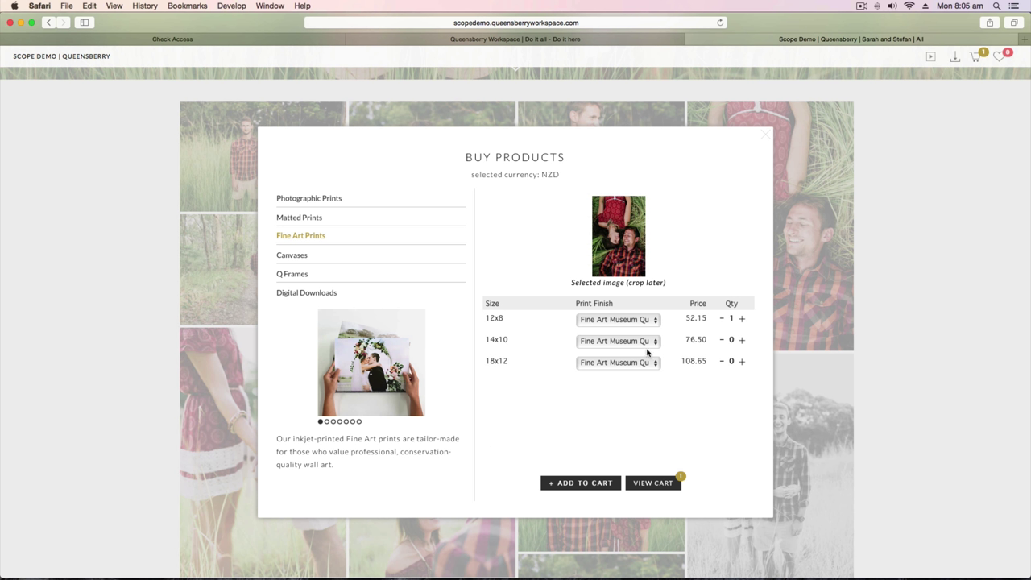
Back in the gallery, add 6x4 and 12x8 Lustre prints of the woodland photo, then view the cart.
click(765, 139)
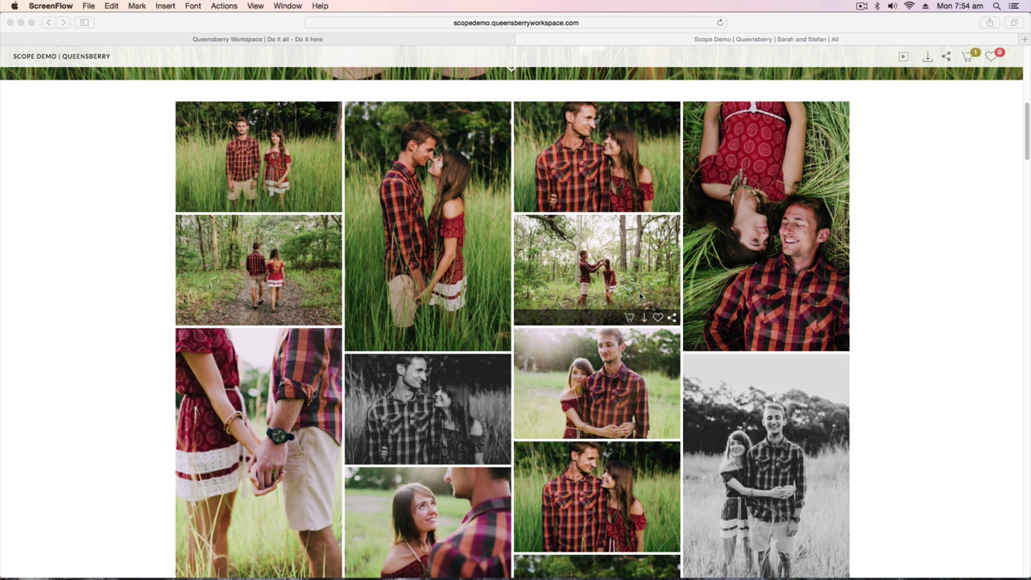
click(629, 318)
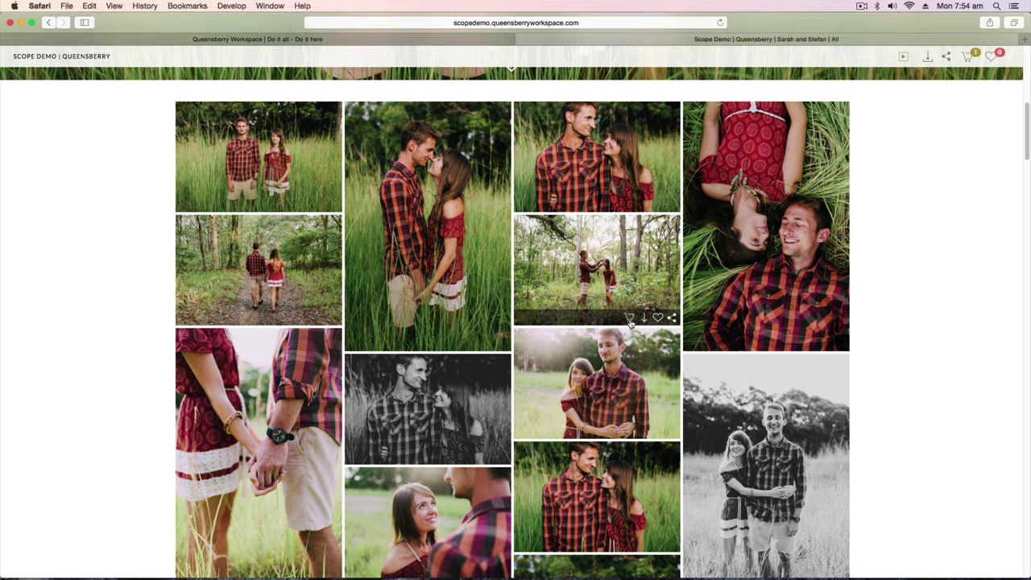
click(630, 318)
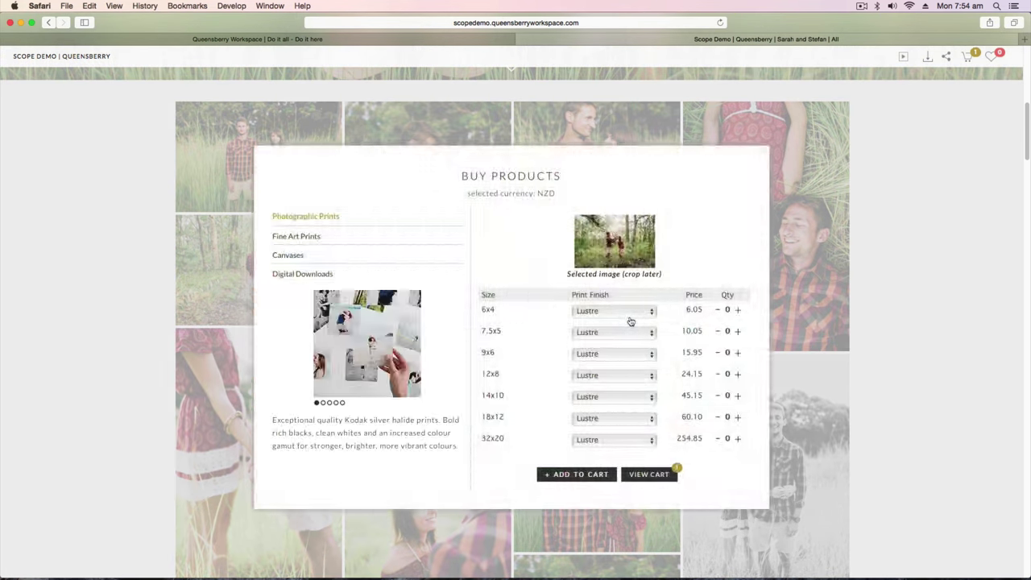
click(738, 311)
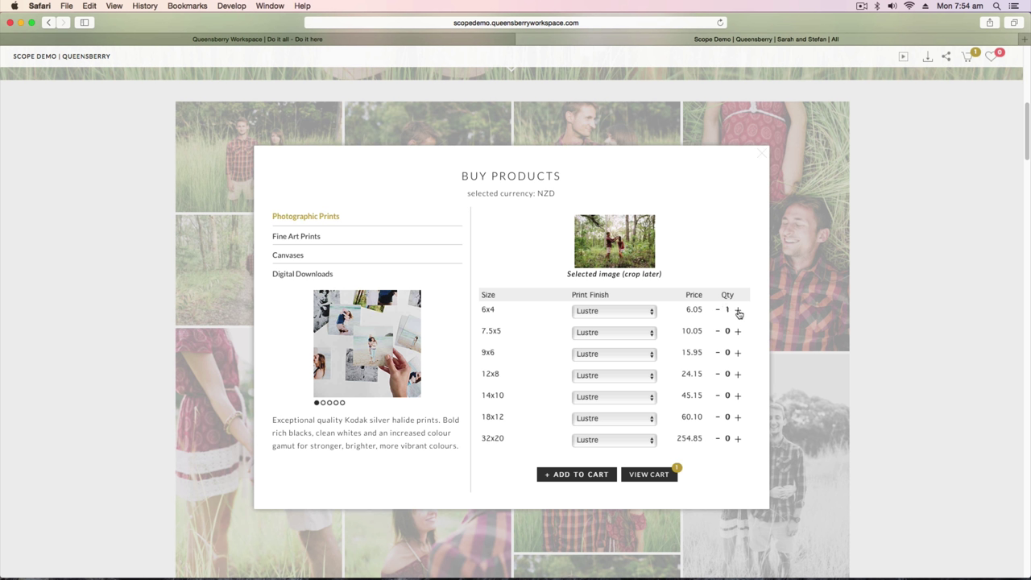
click(738, 376)
click(642, 476)
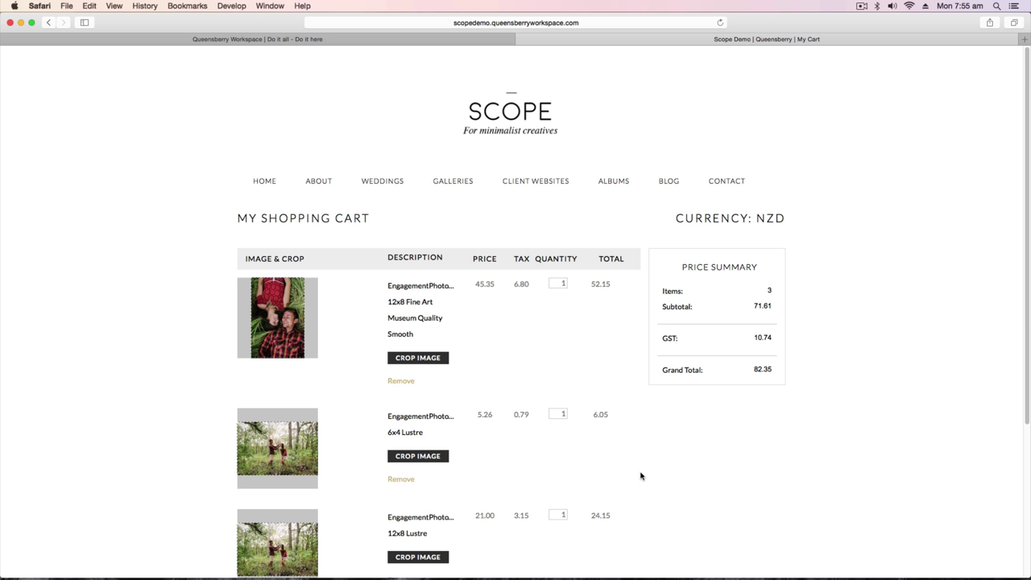
Zoom in and reposition the 6x4 Lustre woodland print's crop, then save it.
scroll(641, 477, down, 3)
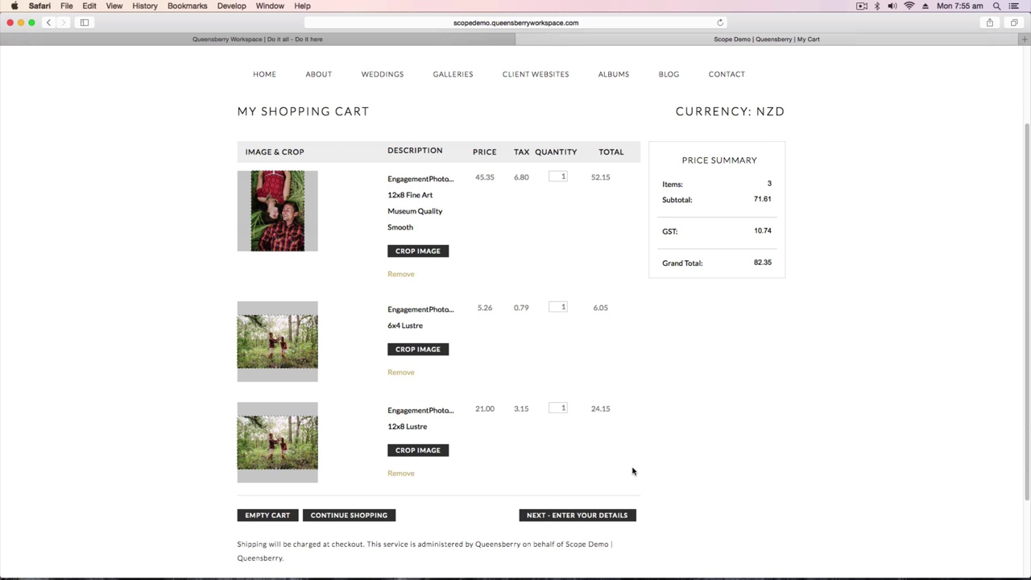
click(432, 351)
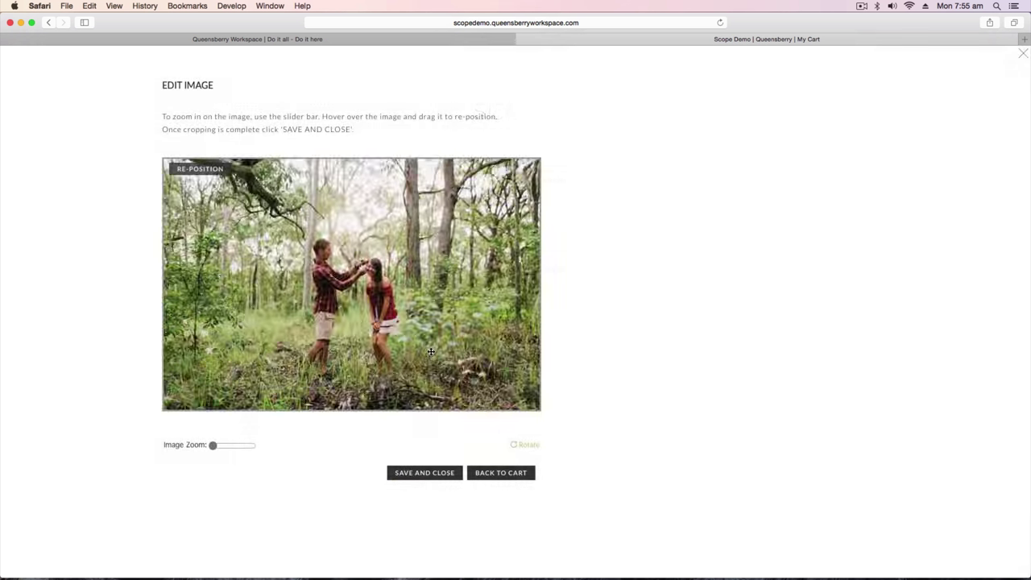
drag(212, 446, 218, 446)
drag(388, 338, 351, 314)
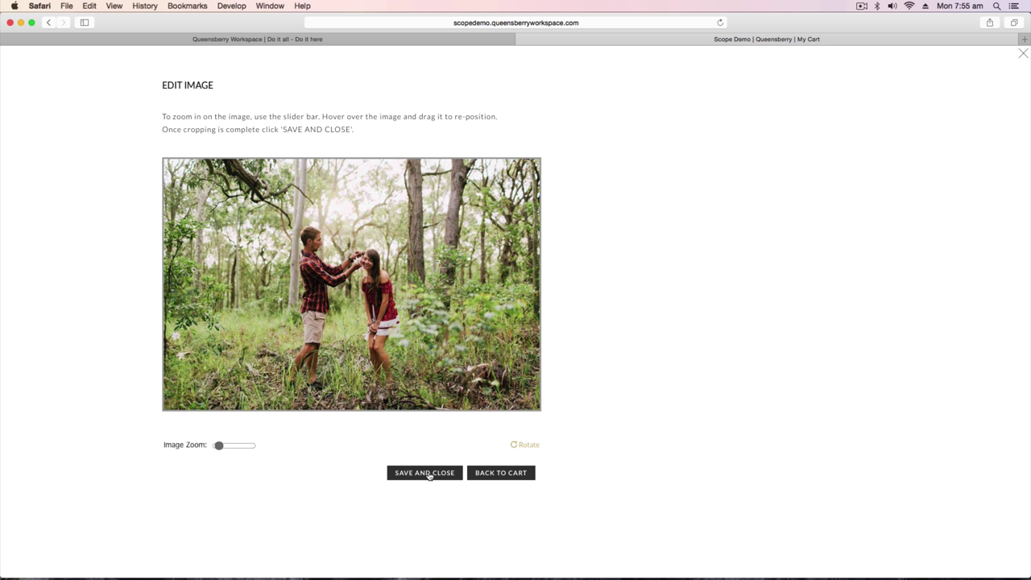
click(430, 473)
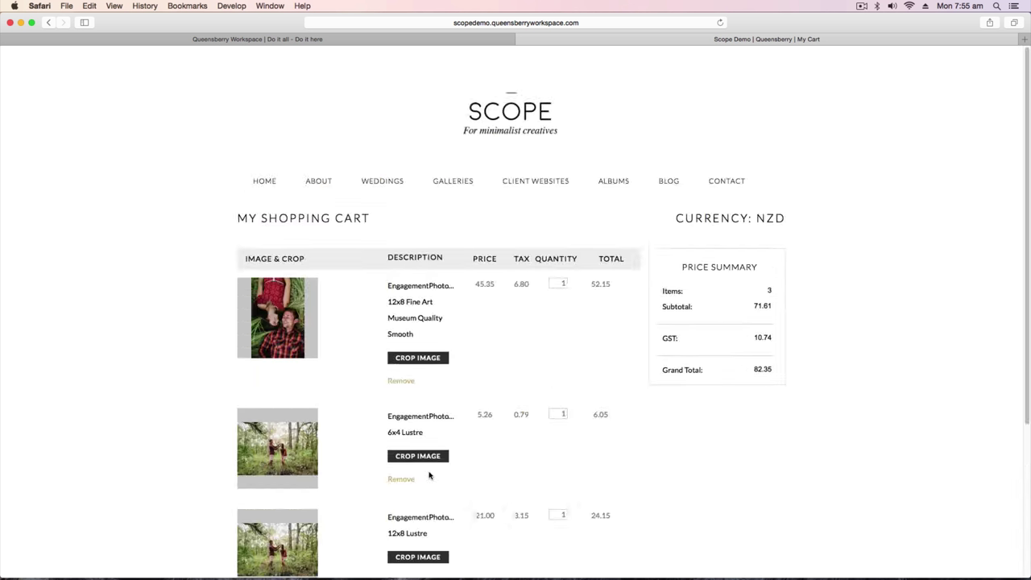
Enter the buyer's first and last name, e-mail address twice, and phone number.
drag(1026, 221, 1008, 307)
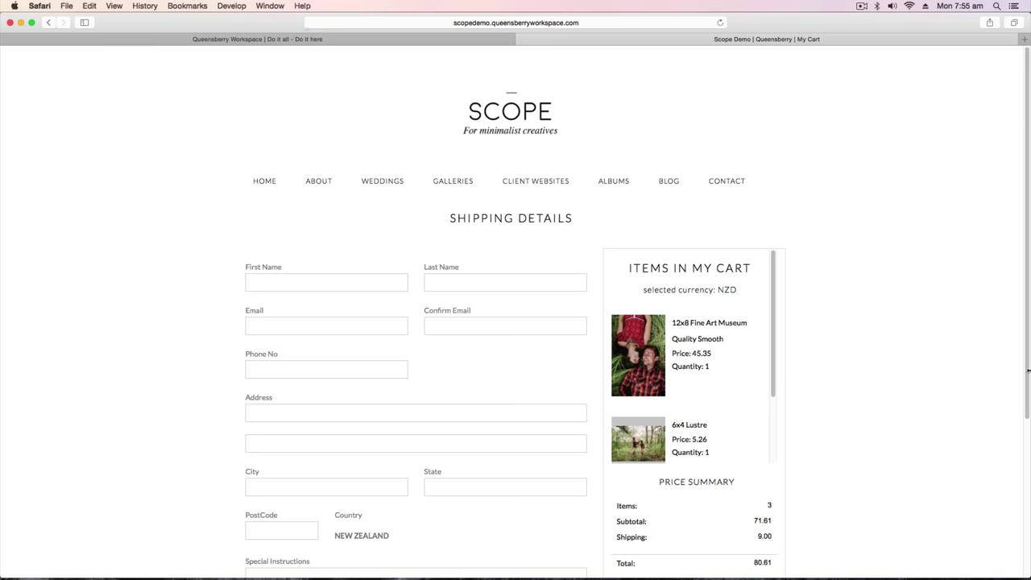
drag(1028, 323, 1027, 394)
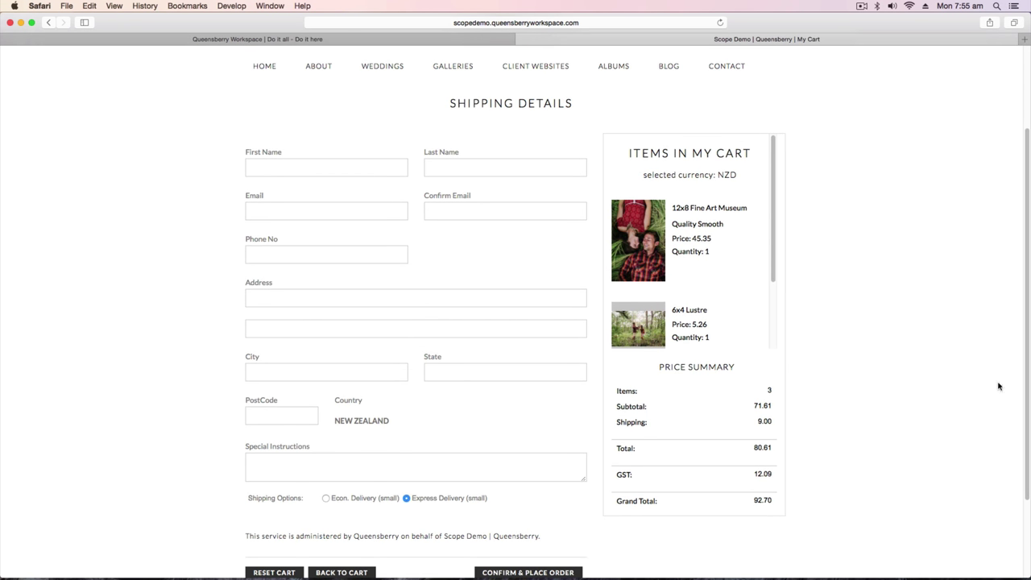
click(295, 160)
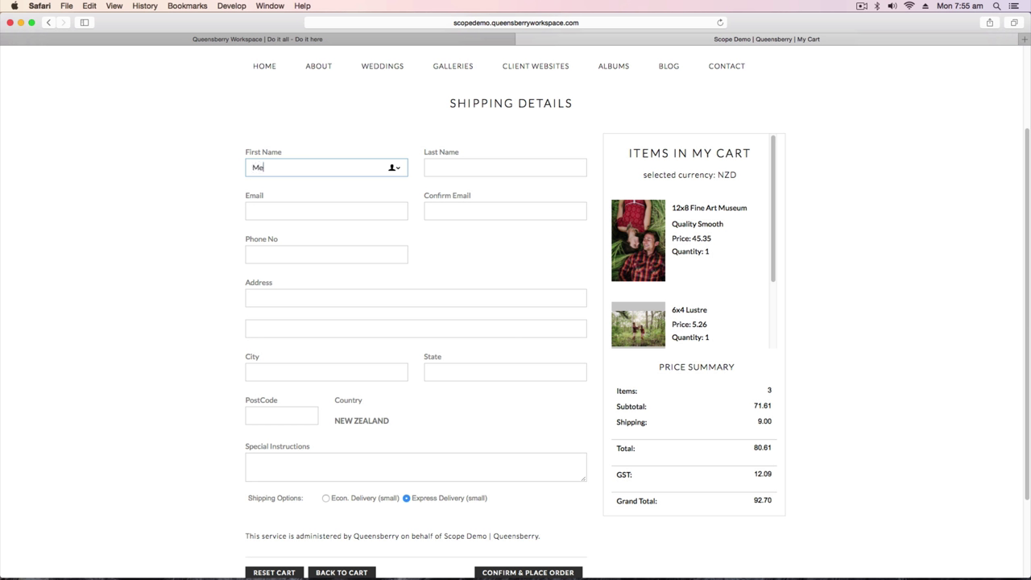
key(Tab)
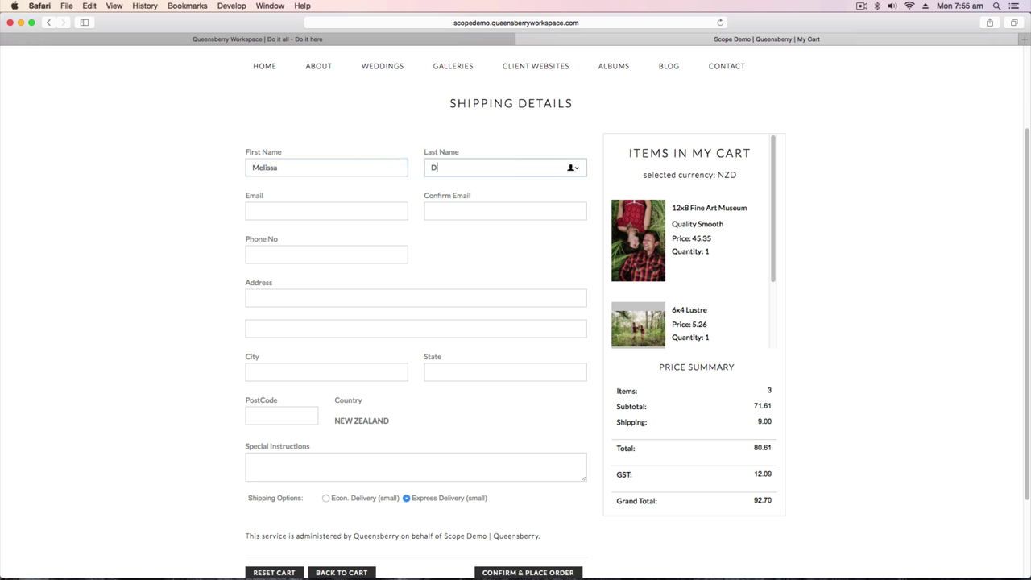
key(Tab)
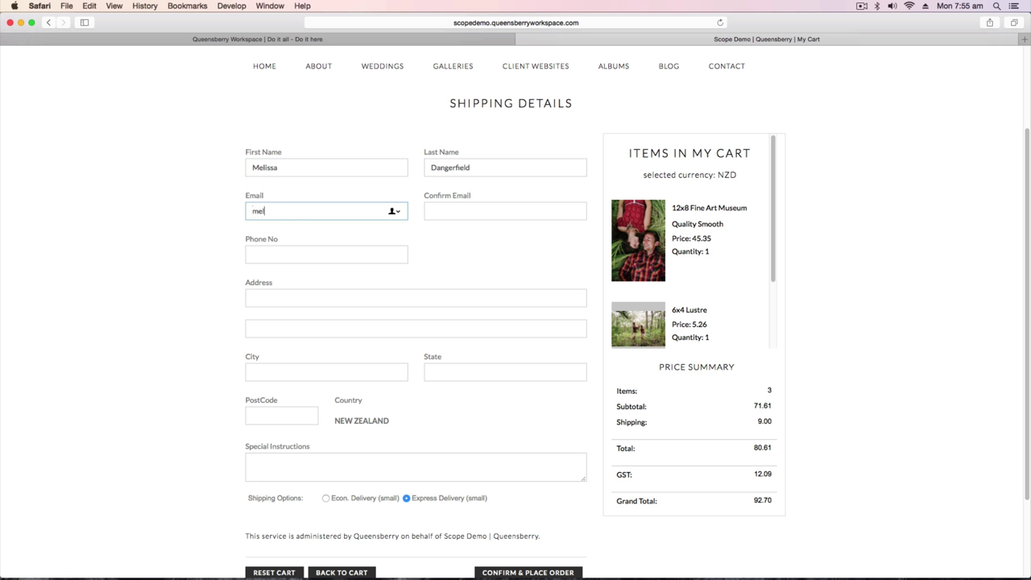
key(Tab)
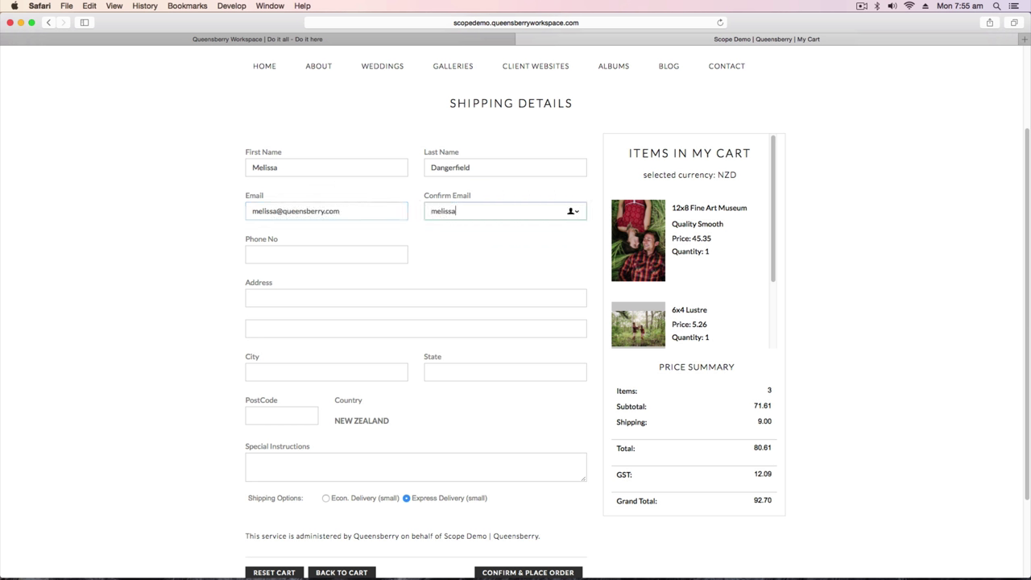
key(Tab)
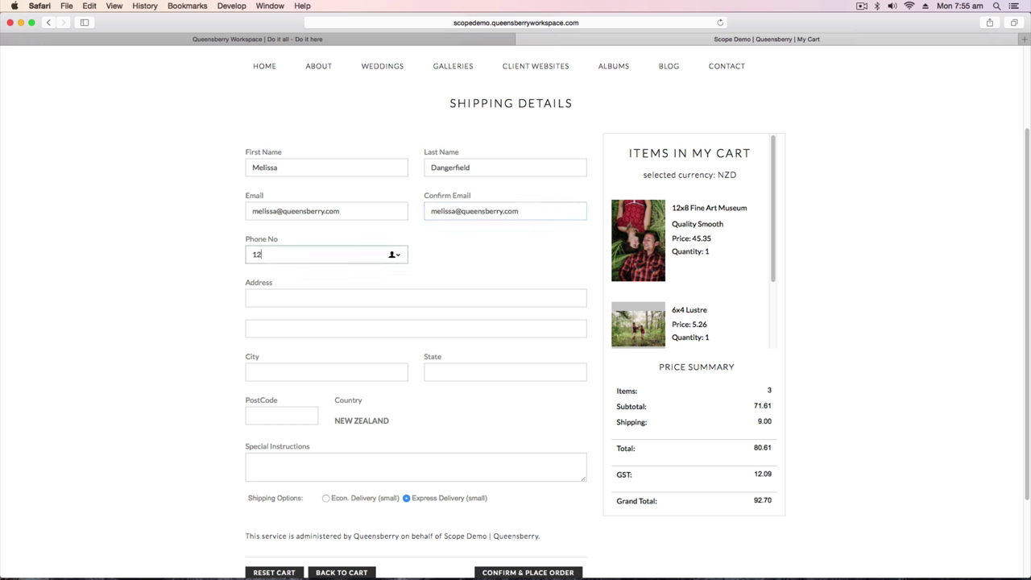
Fill in the street address, suburb, city, postcode and an attention note, then choose Econ. Delivery (small).
key(Tab)
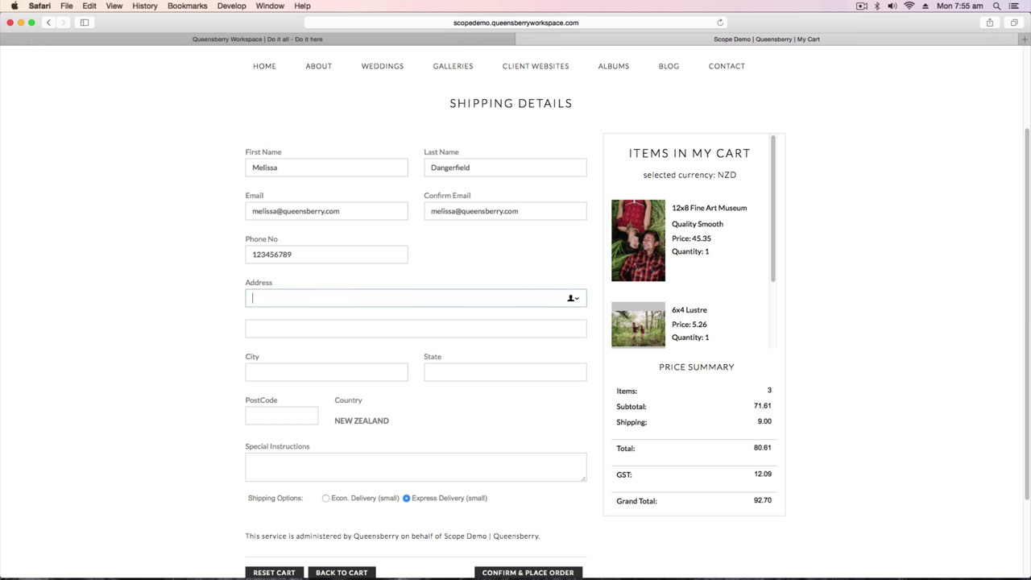
key(Tab)
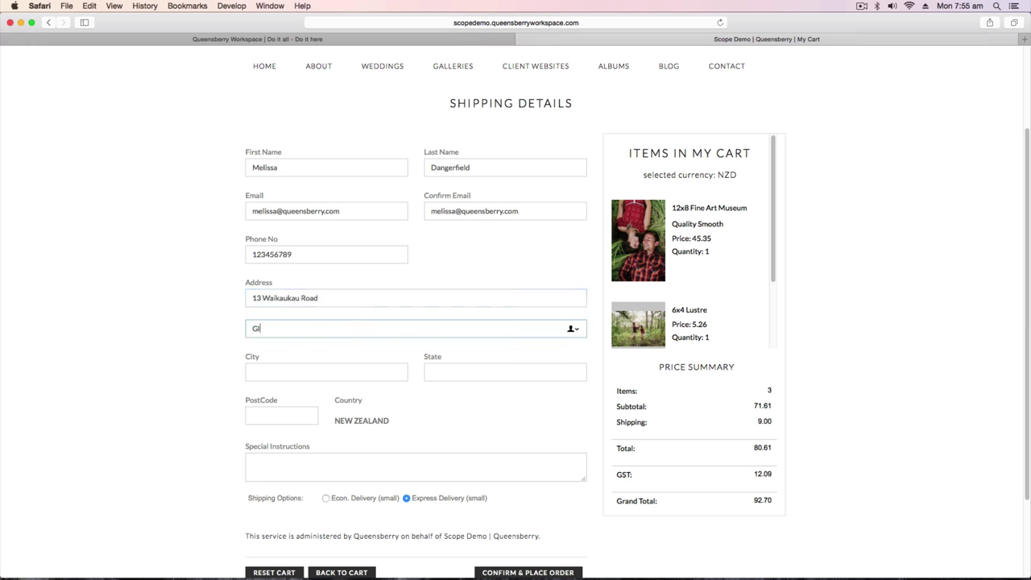
key(Tab)
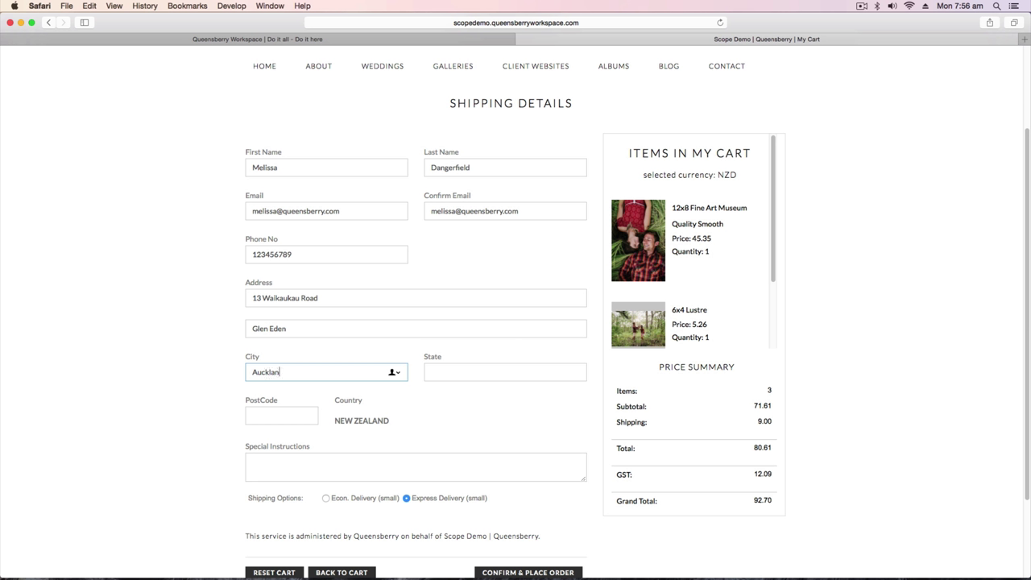
key(Tab)
key(Tab)
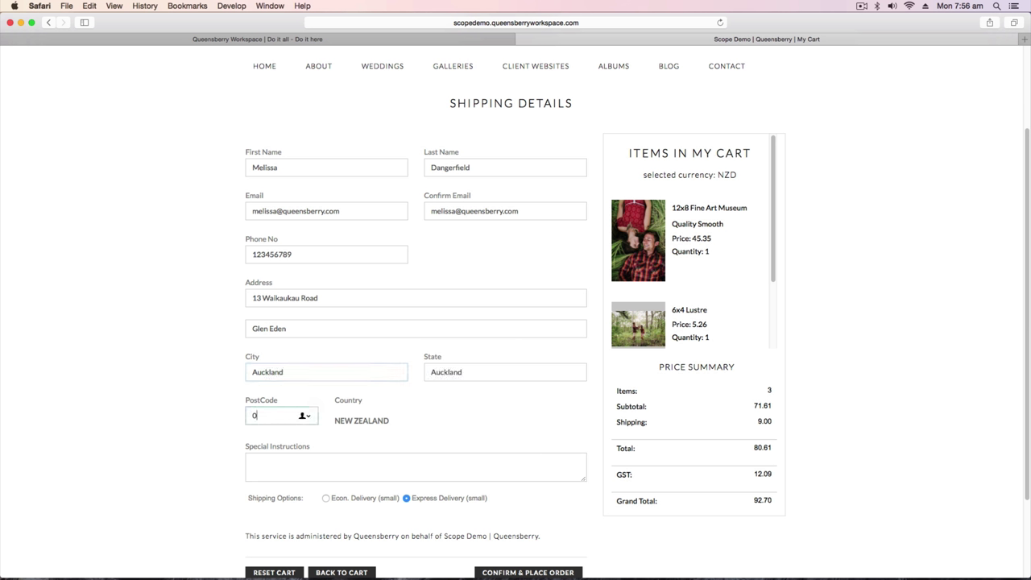
key(Tab)
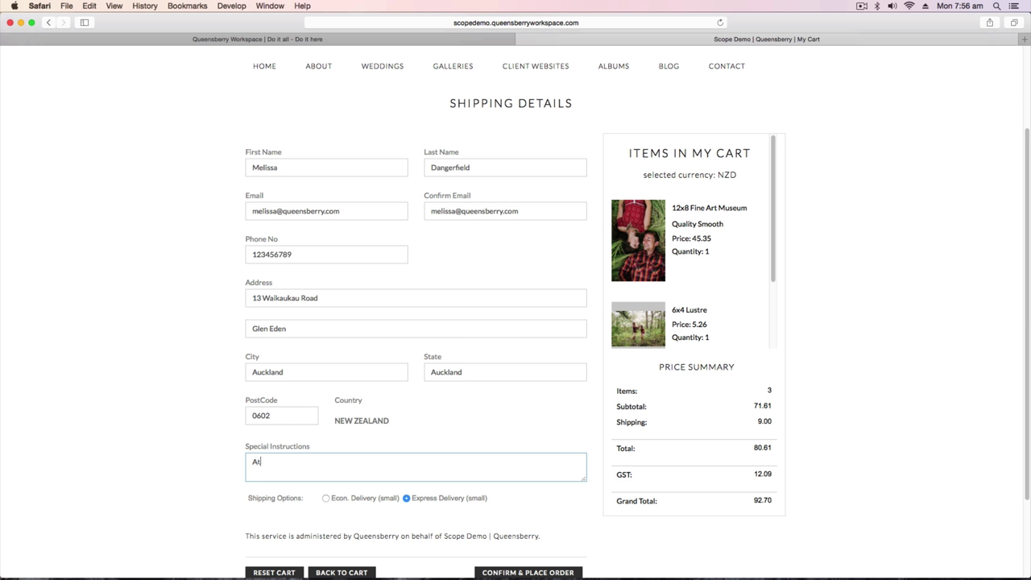
click(326, 498)
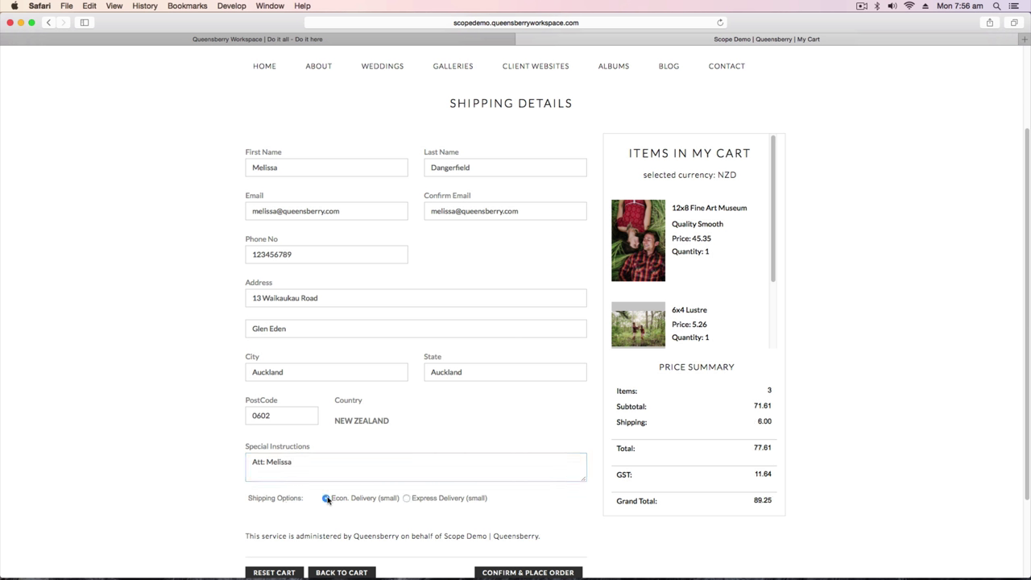
scroll(327, 499, down, 3)
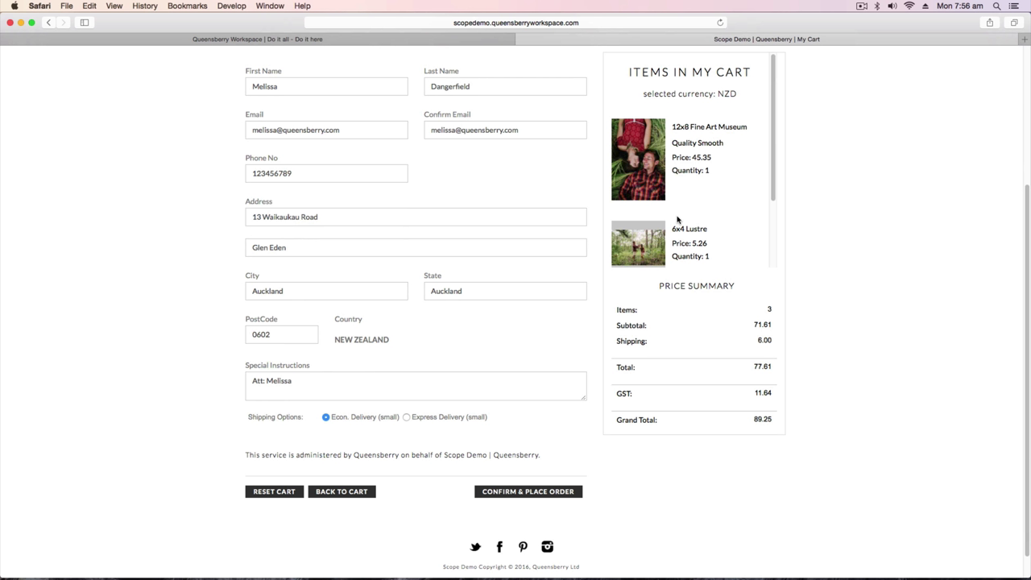
drag(771, 161, 778, 240)
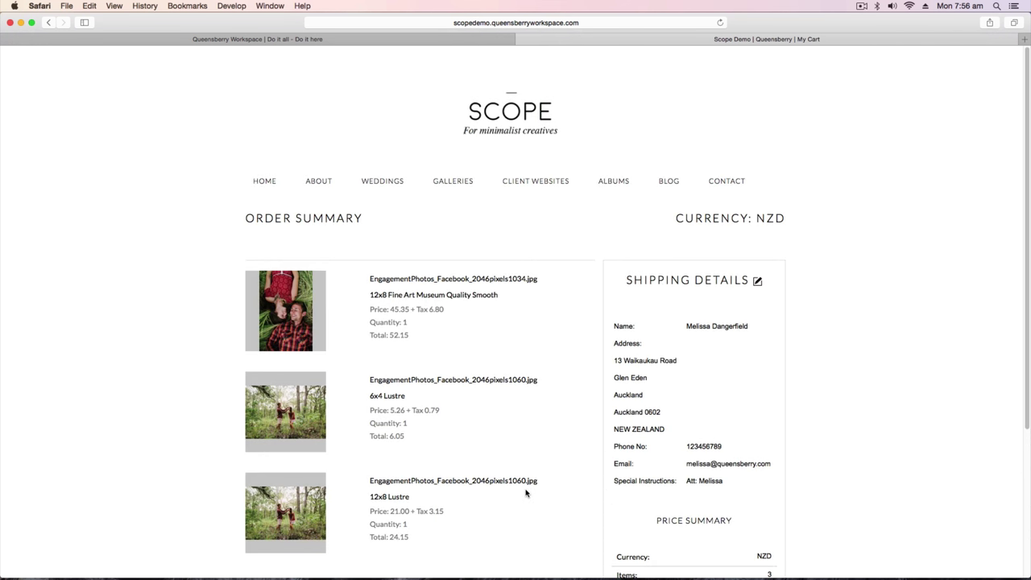
scroll(526, 493, down, 3)
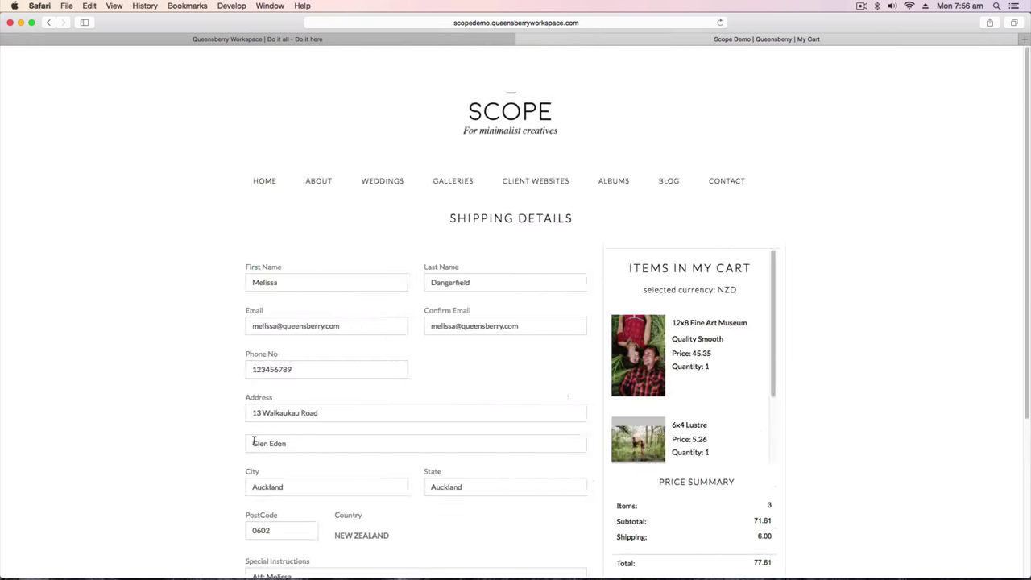
Add the missing letter to the house number in the first address line.
click(261, 413)
text(a)
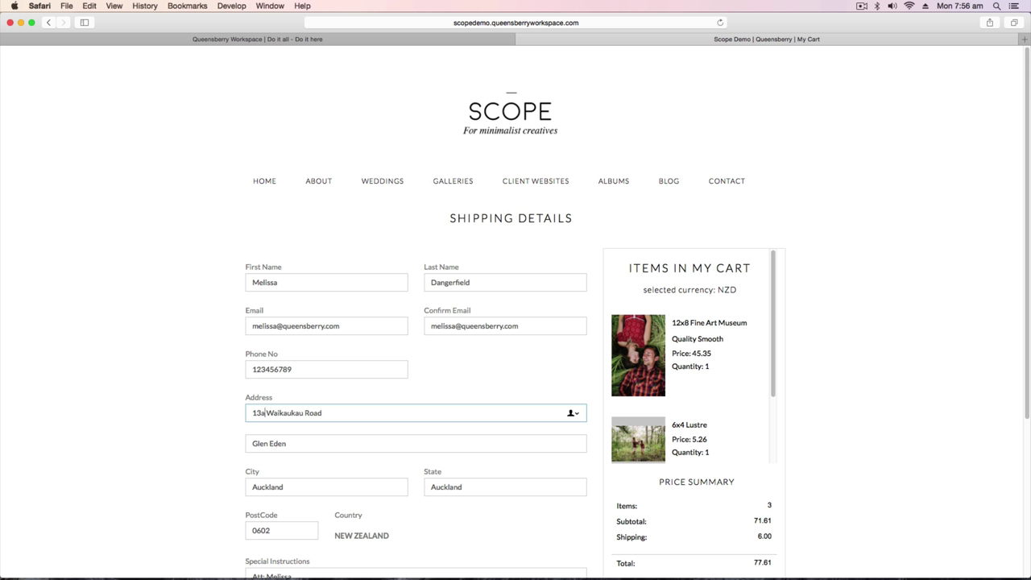
scroll(1025, 267, down, 1)
scroll(1025, 267, down, 3)
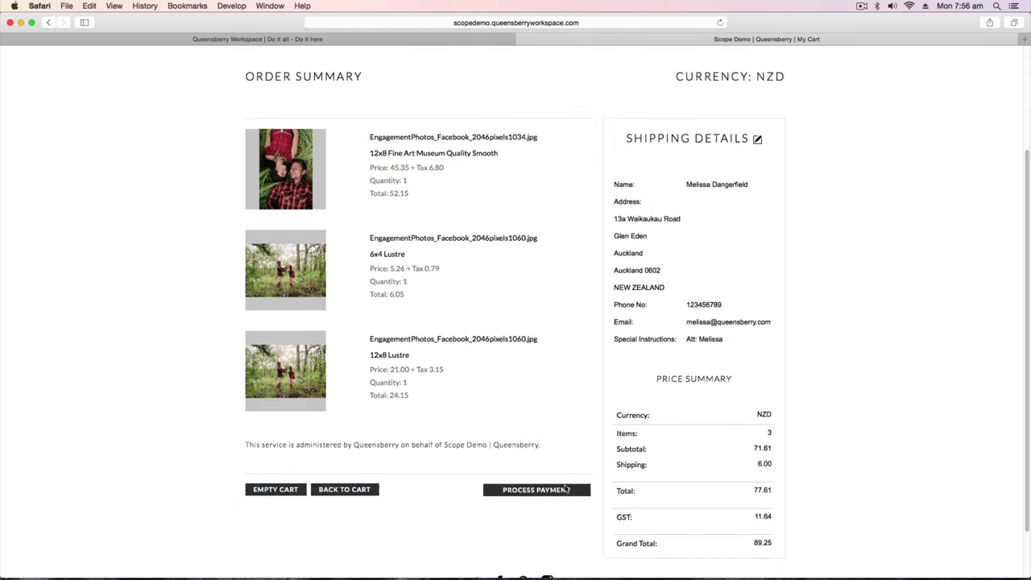
Process payment for the 89.25 NZD order to continue to PayPal.
click(522, 490)
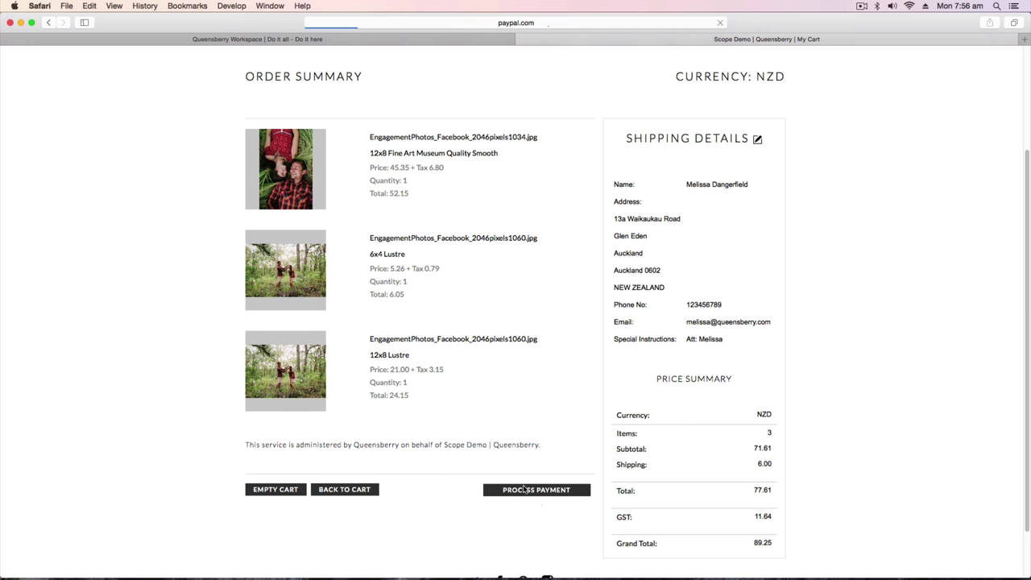